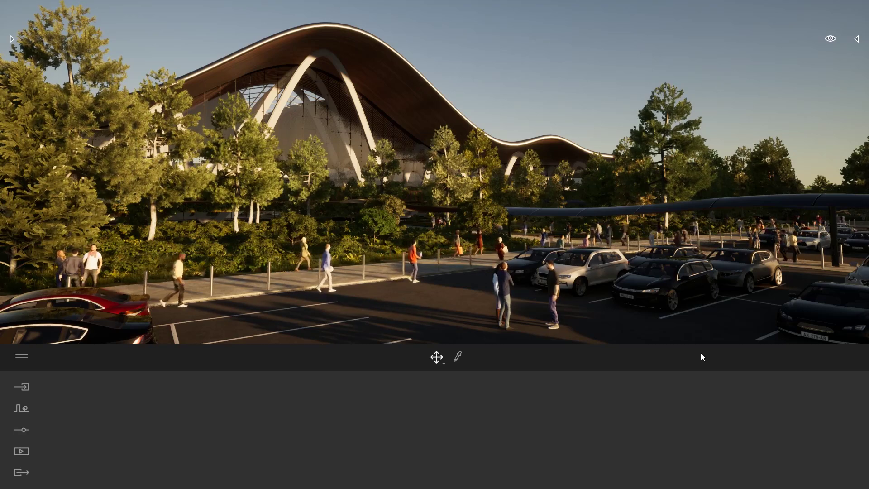
# Import SM_SkyDome01.FBX from the Desktop into the airport scene with default geometry settings
pyautogui.click(21, 388)
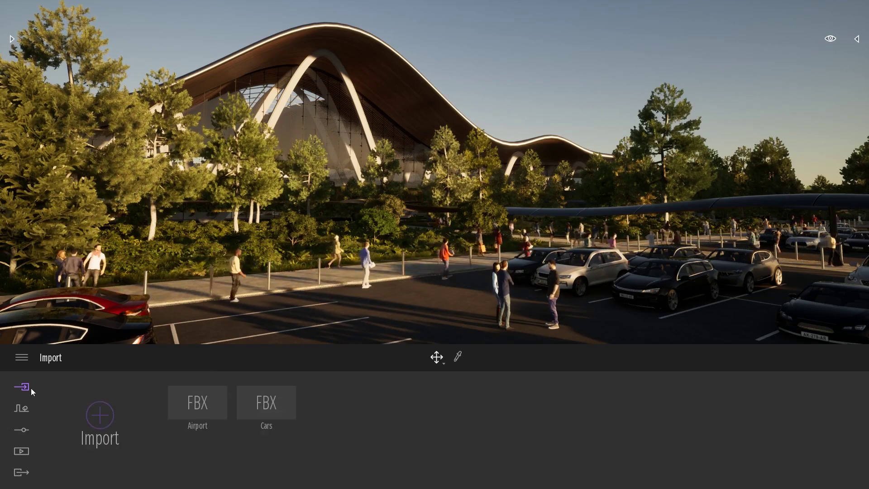
pyautogui.click(100, 428)
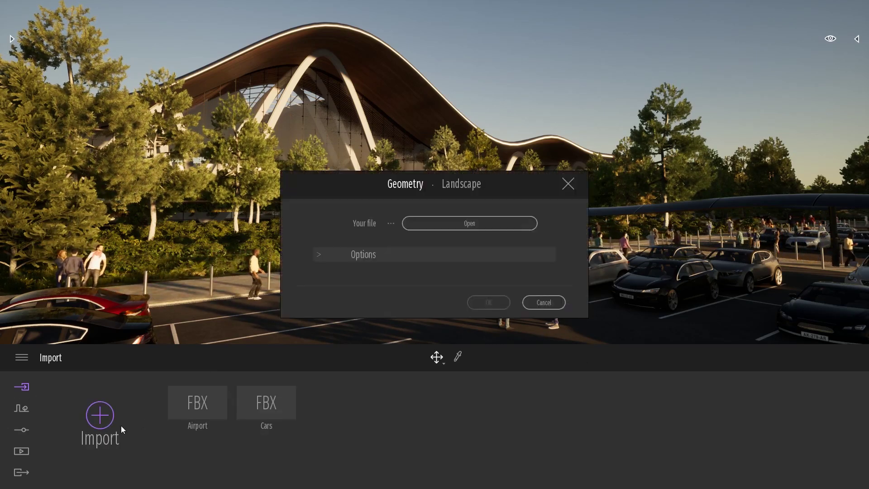
pyautogui.click(470, 223)
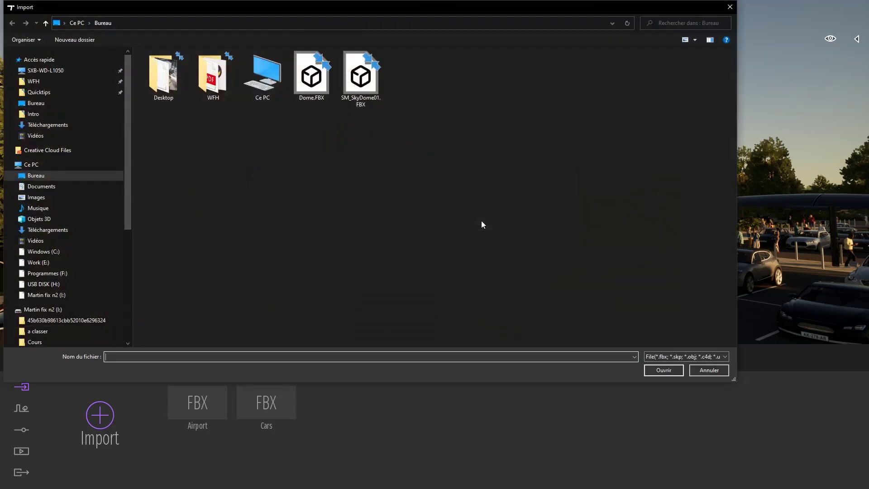
pyautogui.click(365, 87)
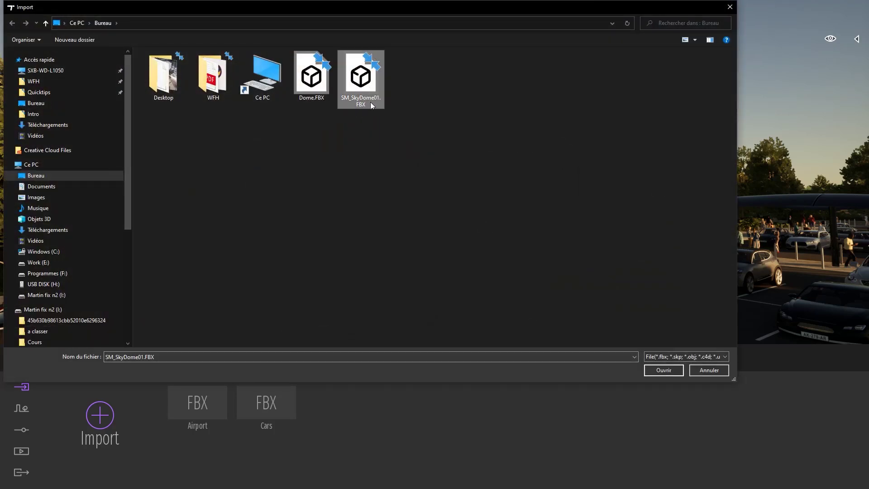
pyautogui.doubleClick(367, 77)
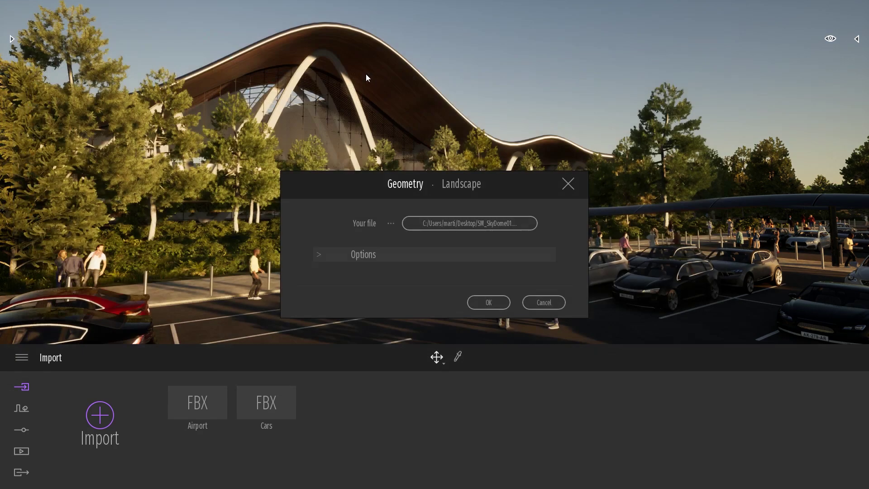
pyautogui.click(490, 302)
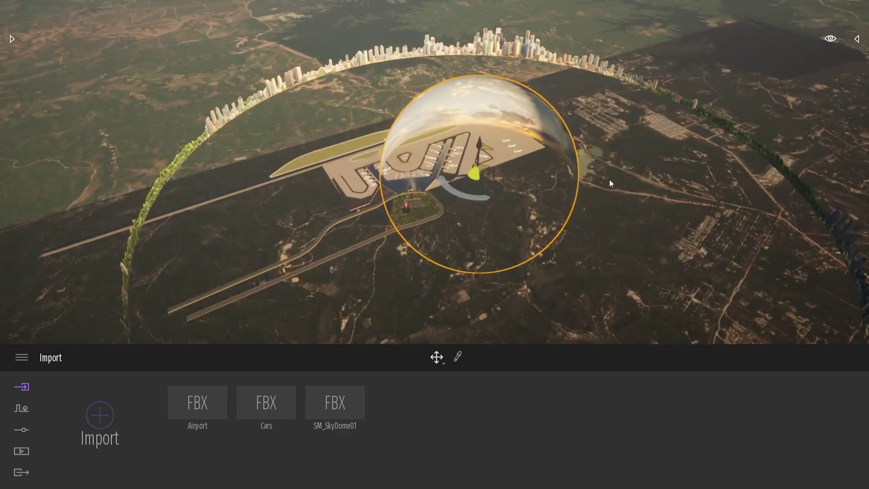
# From an aerial view, drag the SM_SkyDome01 sphere to centre it over the airport
pyautogui.moveTo(544, 198); pyautogui.dragTo(431, 161)
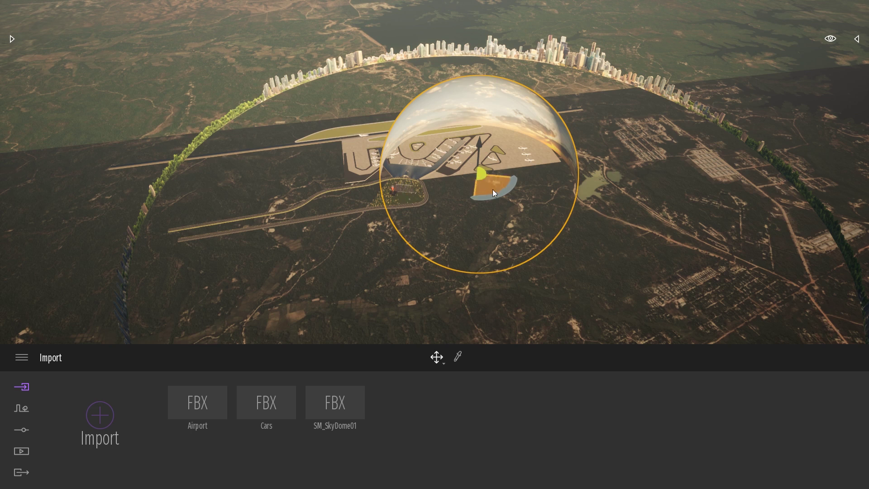
pyautogui.moveTo(493, 190); pyautogui.dragTo(422, 200)
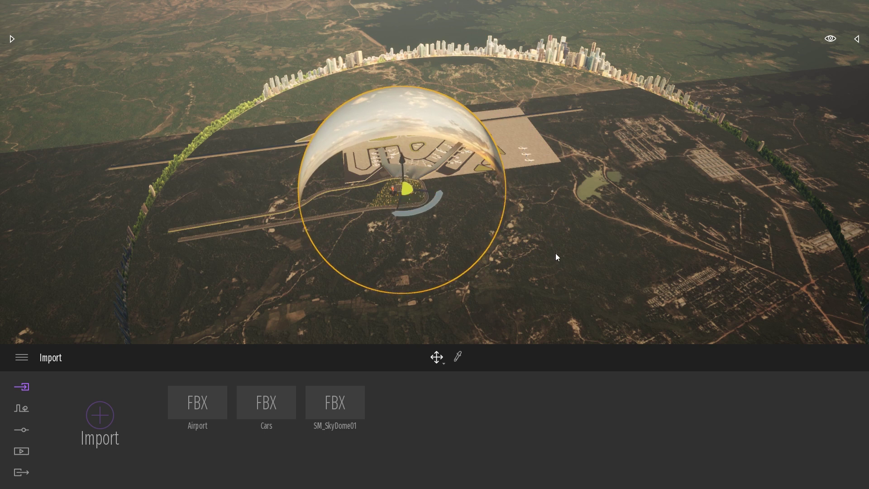
# Deselect the dome, focus on the parking island with F, and lower the camera toward the terminal
pyautogui.click(417, 241)
pyautogui.click(398, 201)
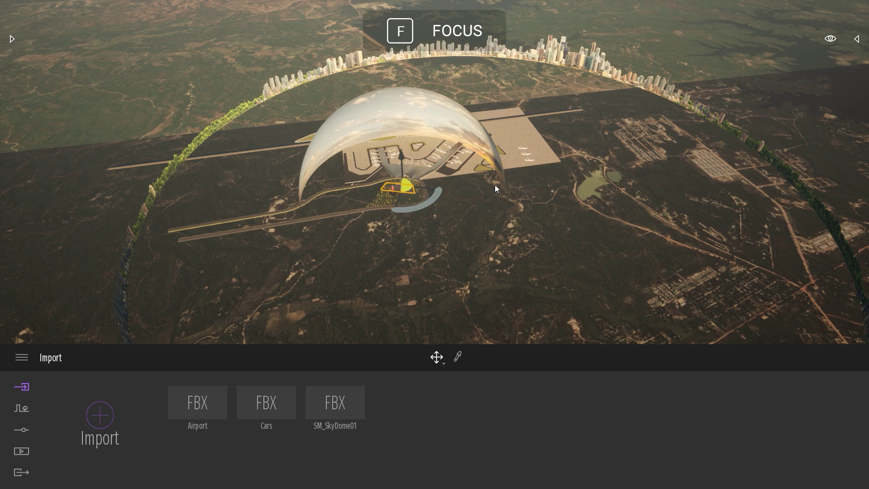
pyautogui.press('f')
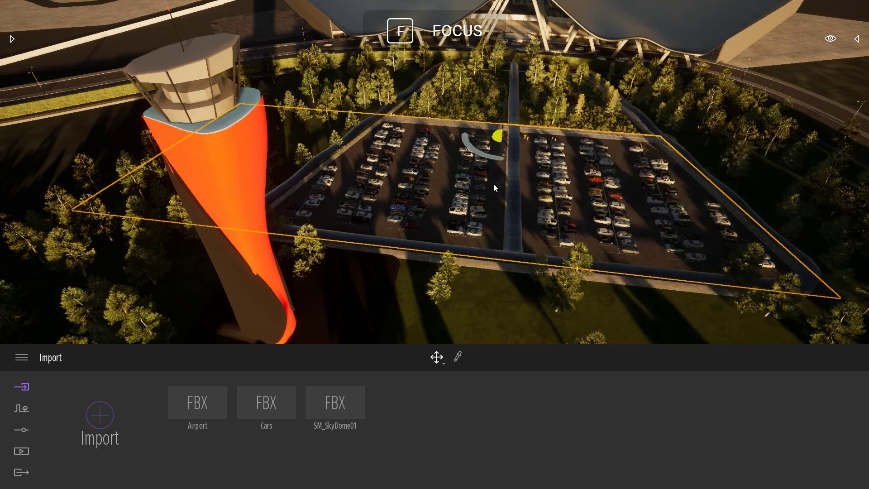
pyautogui.moveTo(507, 241); pyautogui.dragTo(498, 217, button='right')
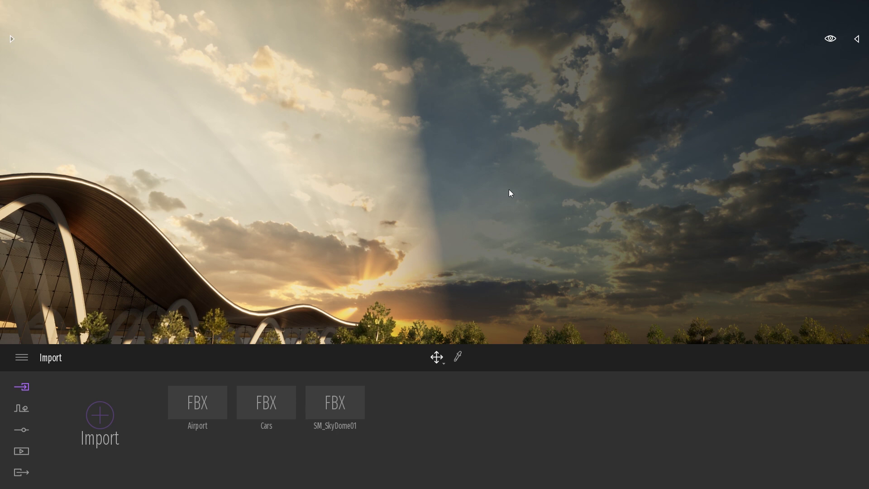
# Drag the White styrofoam material from Library > Materials > Translucent onto the sky dome
pyautogui.moveTo(510, 193); pyautogui.dragTo(310, 223)
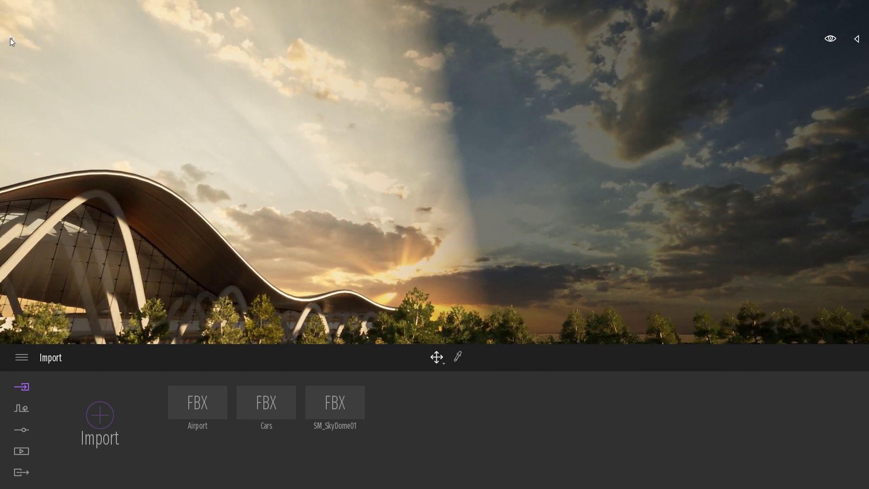
pyautogui.click(10, 38)
pyautogui.click(48, 104)
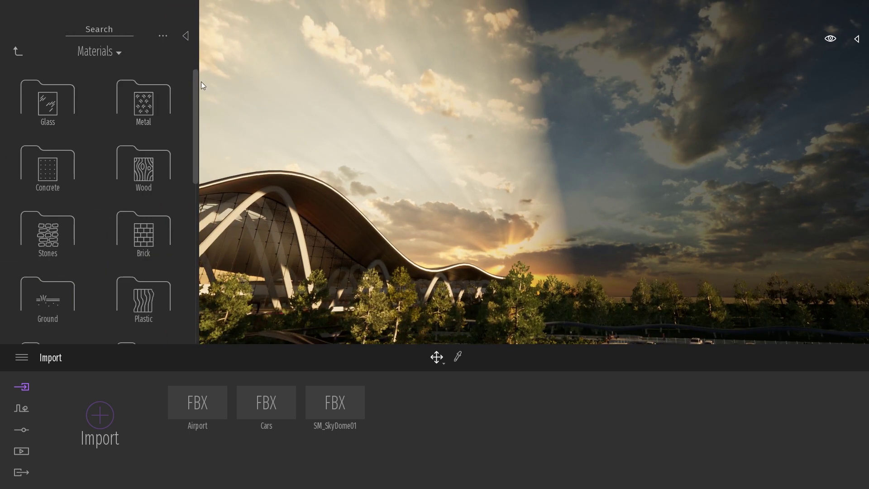
pyautogui.moveTo(193, 102); pyautogui.dragTo(188, 292)
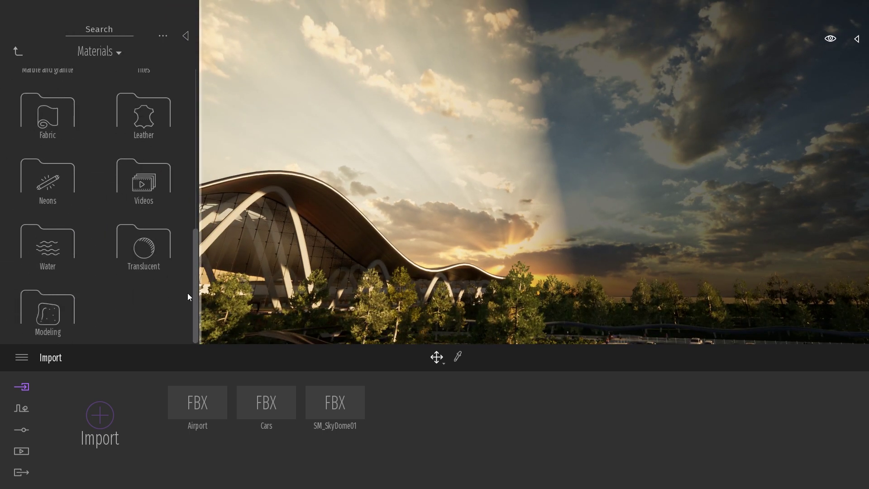
pyautogui.click(157, 236)
pyautogui.moveTo(48, 94)
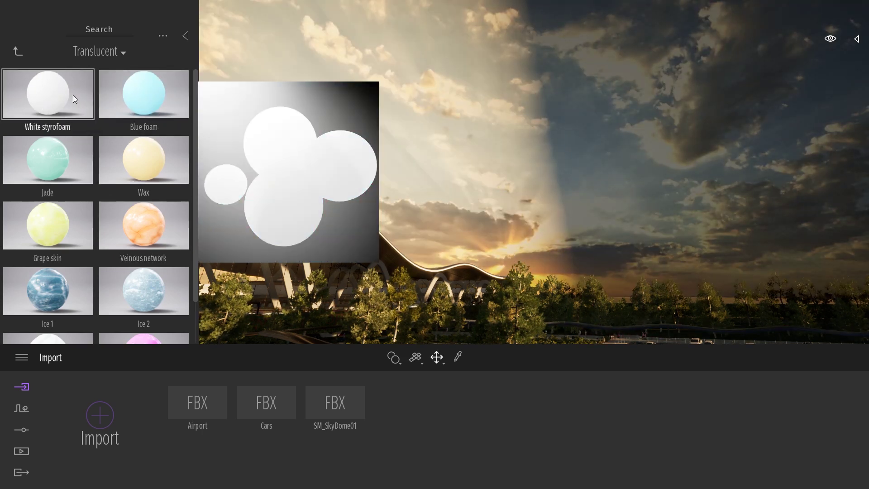
pyautogui.moveTo(74, 98); pyautogui.dragTo(440, 94)
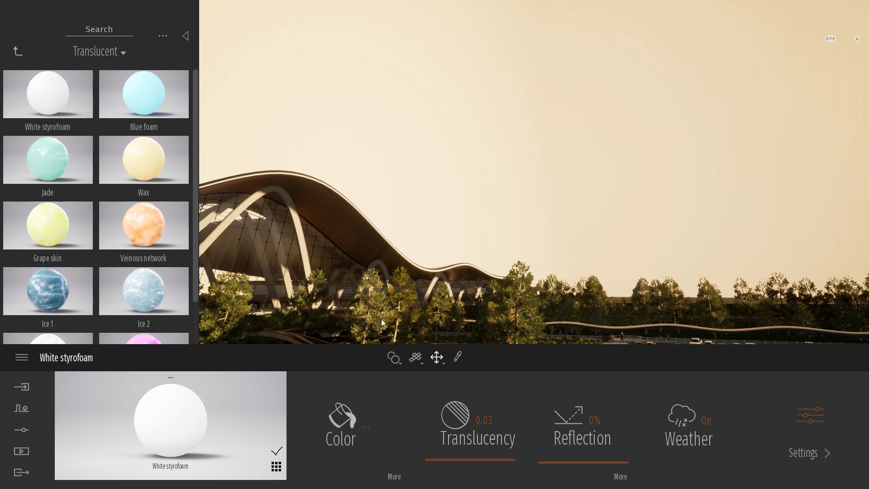
# Load kloppenheim_06_8k.png as the colour texture of the sky dome material
pyautogui.click(394, 479)
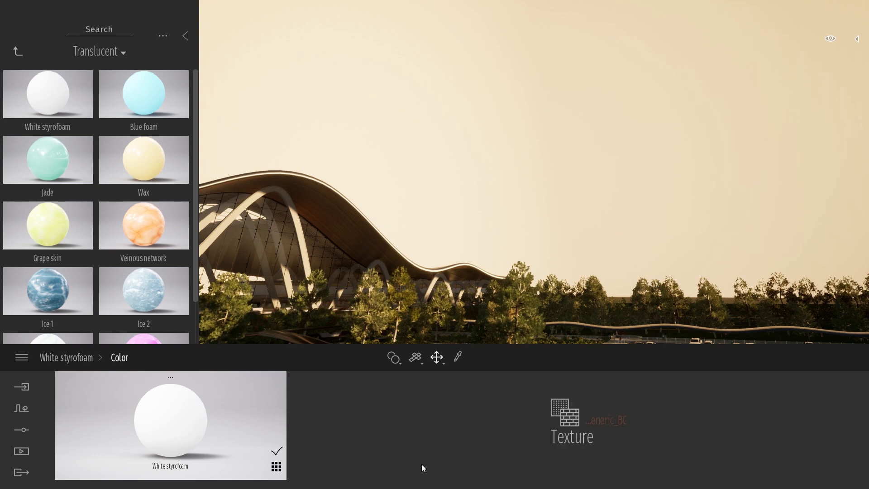
pyautogui.rightClick(604, 427)
pyautogui.click(579, 340)
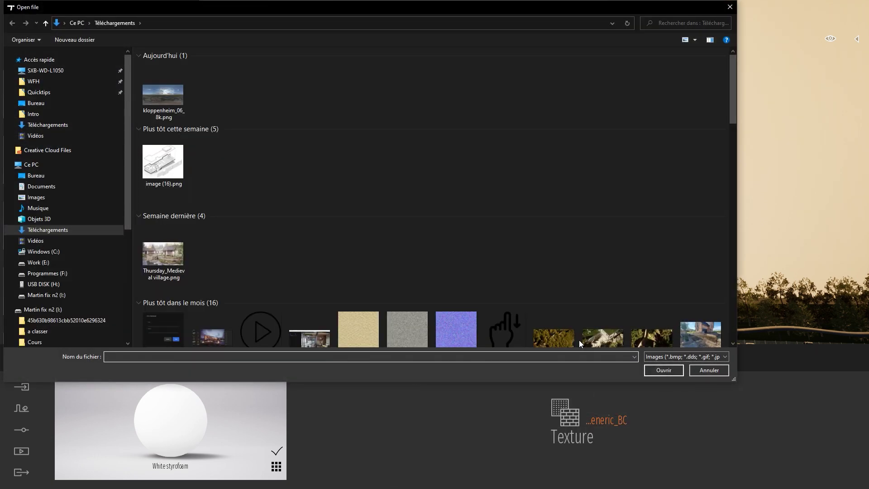
pyautogui.click(181, 93)
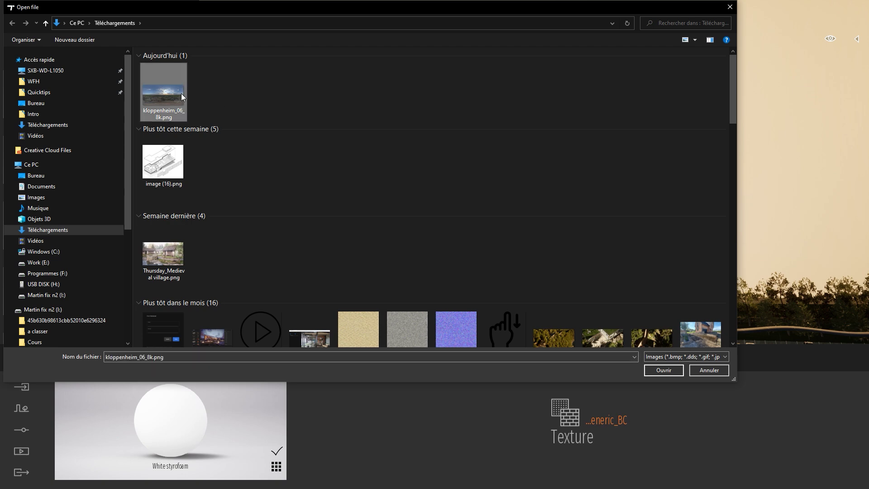
pyautogui.doubleClick(181, 93)
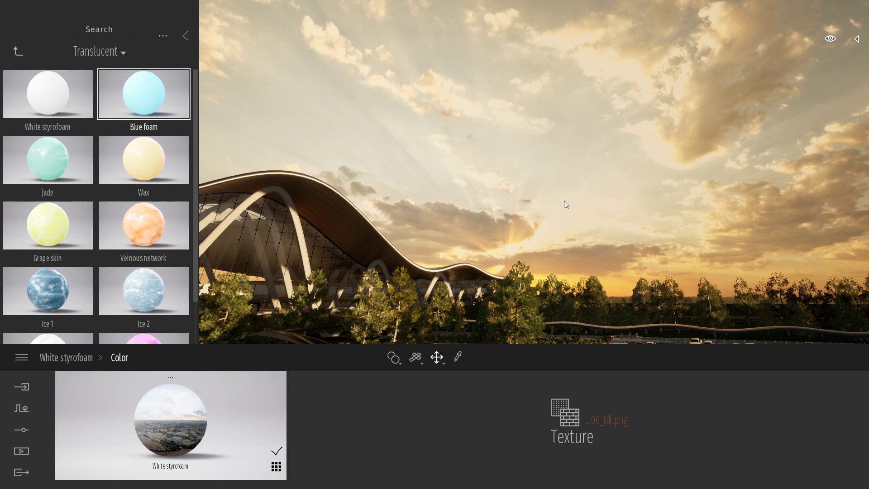
# Set the sky dome material's translucency to 0.00
pyautogui.click(67, 359)
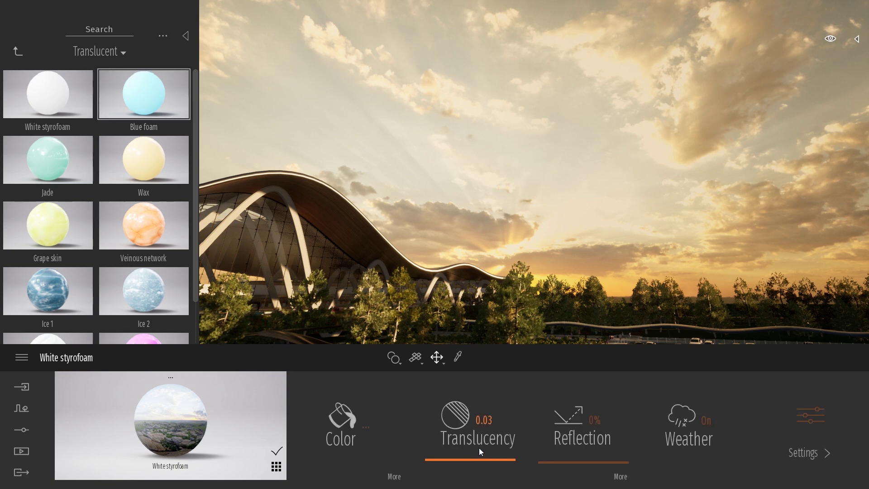
pyautogui.moveTo(466, 460); pyautogui.dragTo(426, 460)
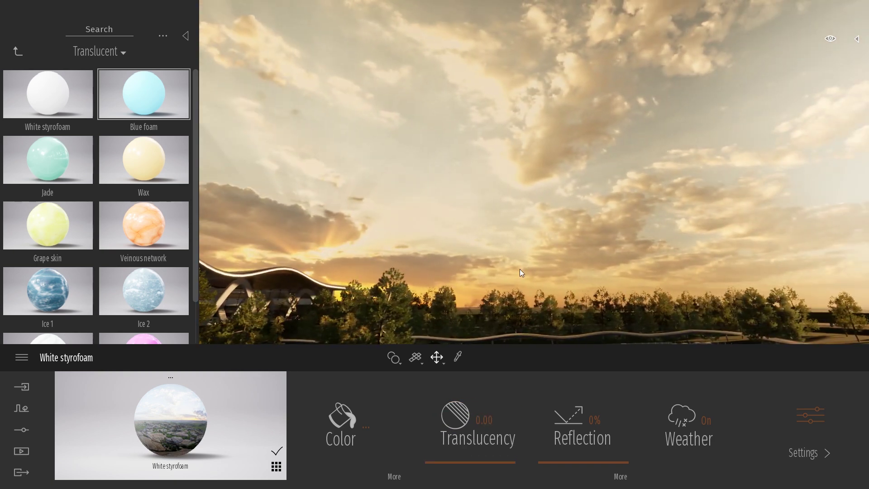
pyautogui.moveTo(435, 456)
pyautogui.mouseDown()
pyautogui.moveTo(481, 436)
pyautogui.moveTo(483, 468)
pyautogui.mouseUp()
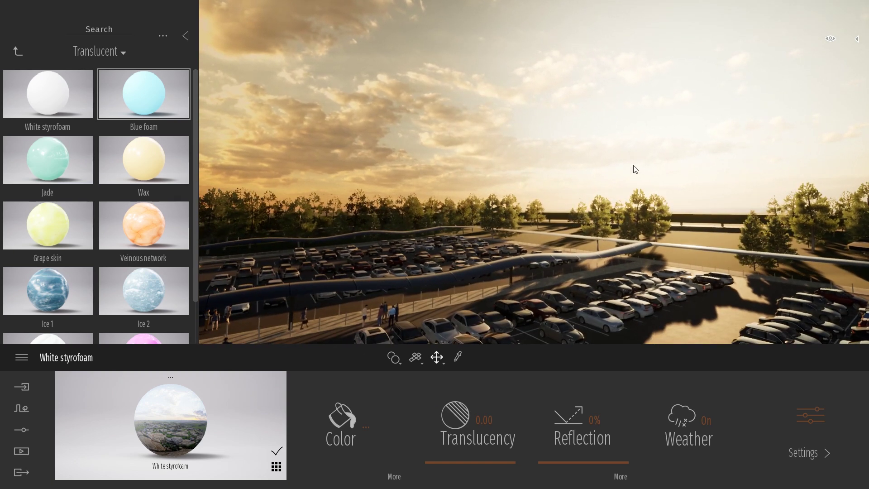
# In the Scene graph, collapse Airport.FBX and Props, then toggle SM_SkyDome01 visibility to compare
pyautogui.click(858, 40)
pyautogui.moveTo(864, 119); pyautogui.dragTo(763, 92)
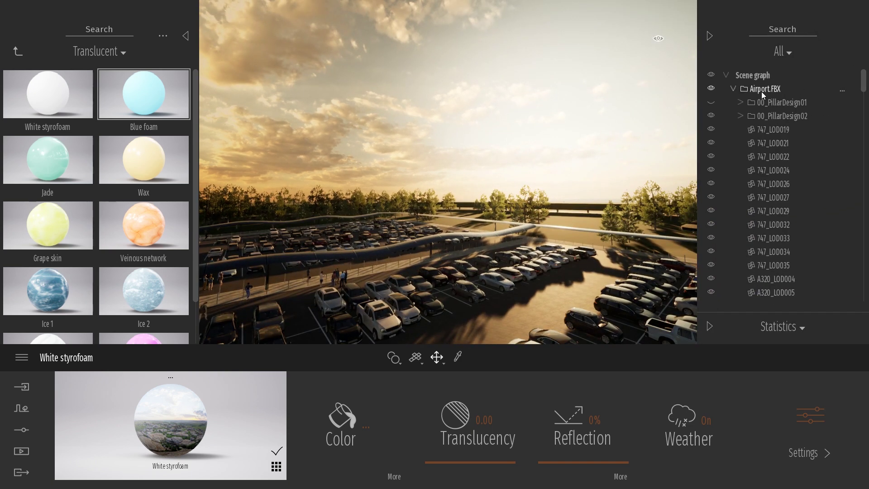
pyautogui.click(733, 89)
pyautogui.click(733, 102)
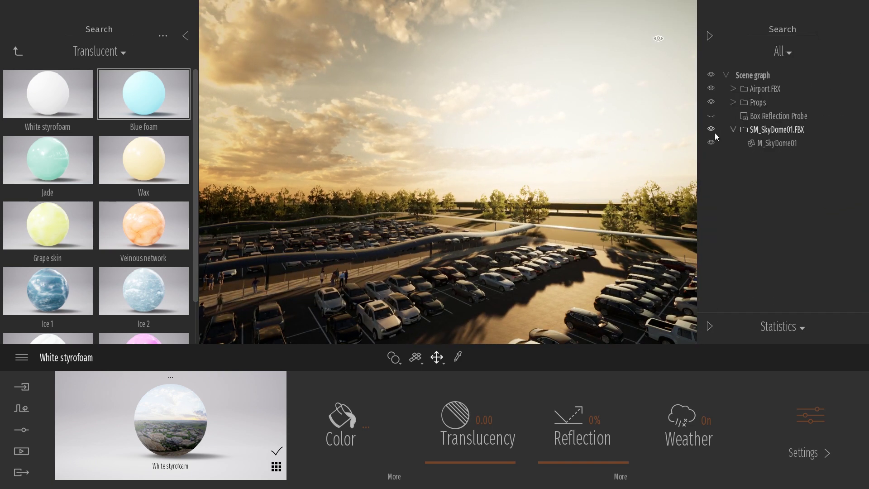
pyautogui.click(711, 129)
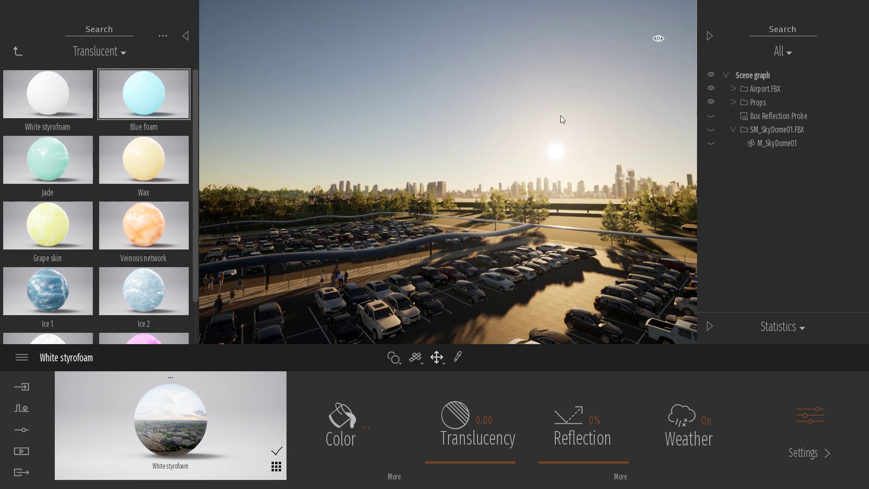
pyautogui.click(712, 129)
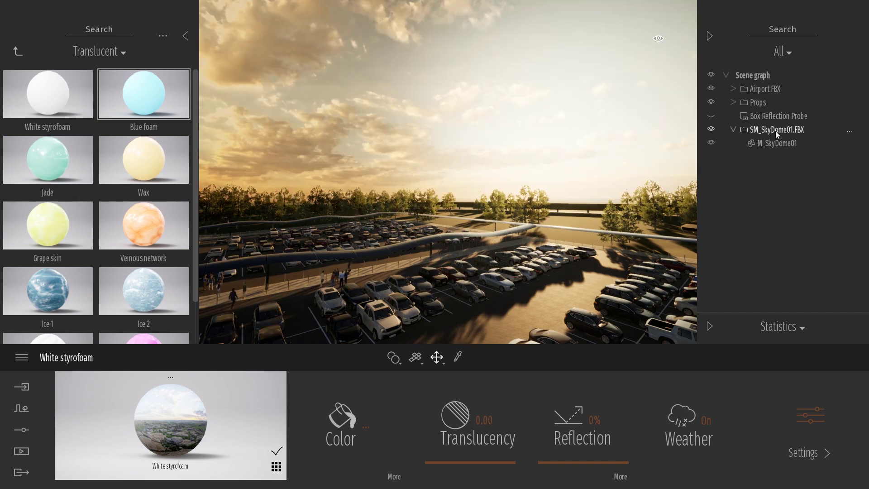
# Select M_SkyDome01 and rotate it 35 degrees around its axis
pyautogui.doubleClick(777, 144)
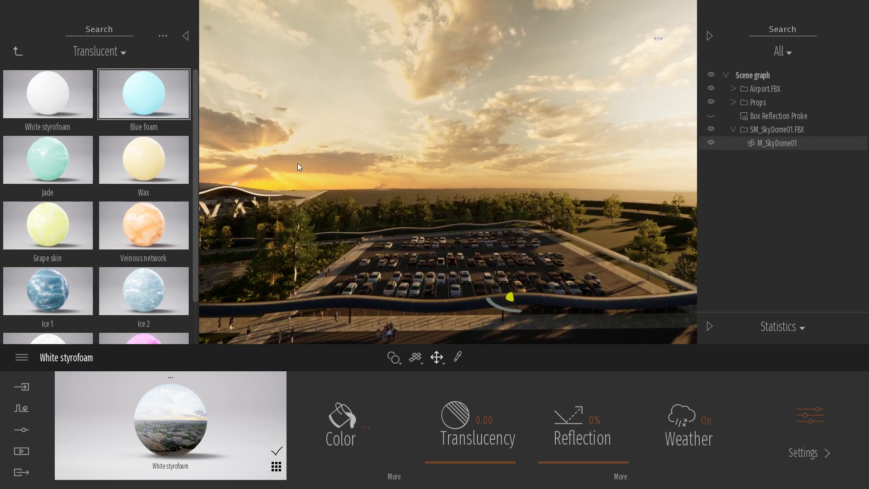
pyautogui.moveTo(297, 163); pyautogui.dragTo(587, 130)
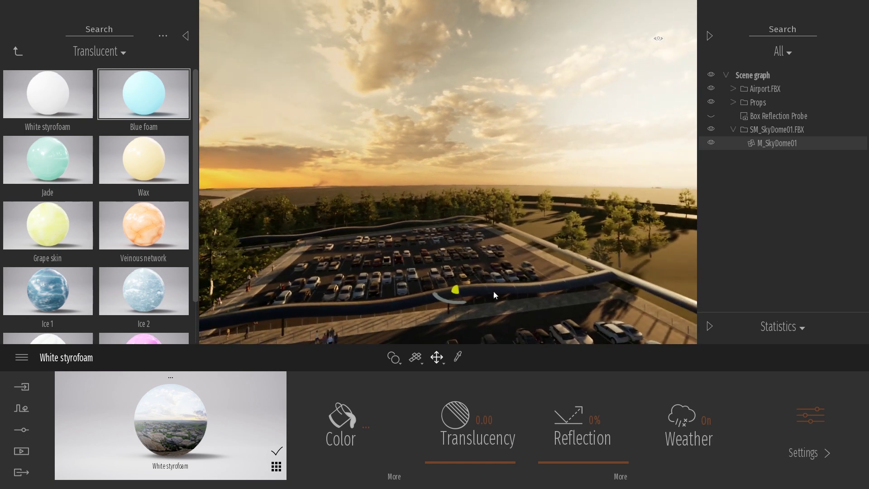
pyautogui.moveTo(453, 301); pyautogui.dragTo(418, 290)
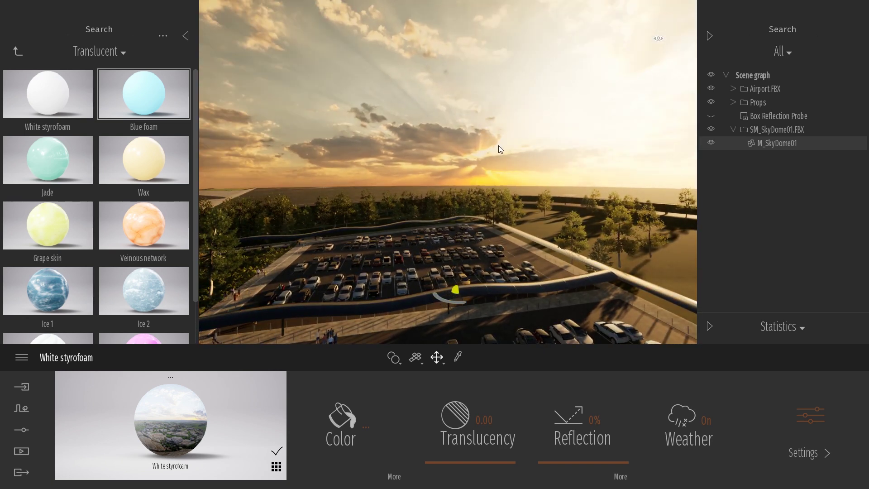
pyautogui.moveTo(446, 302); pyautogui.dragTo(425, 290)
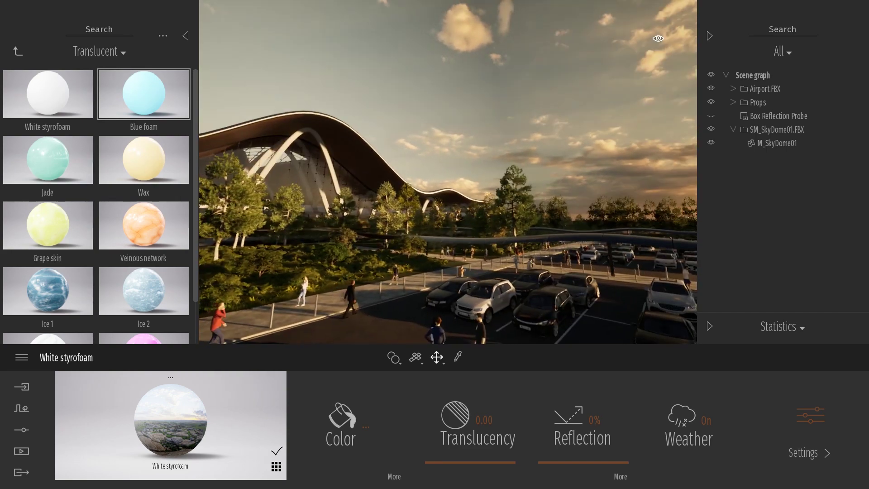
# Collapse the library panel and toggle Box Reflection Probe and sky dome visibility, leaving both on
pyautogui.click(185, 36)
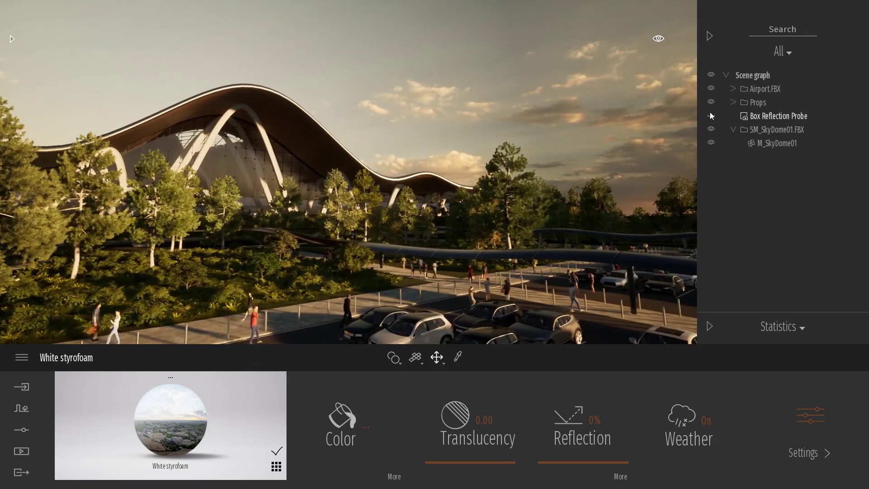
pyautogui.click(711, 116)
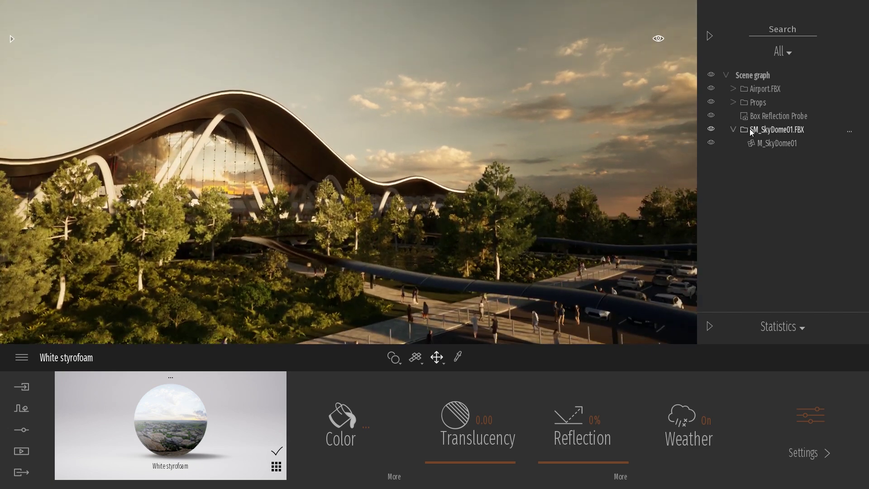
pyautogui.click(711, 130)
pyautogui.click(711, 116)
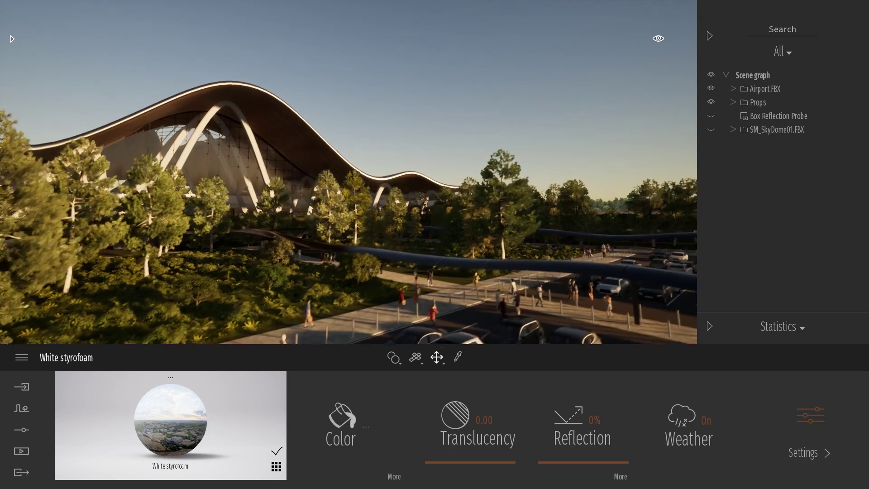
pyautogui.click(712, 116)
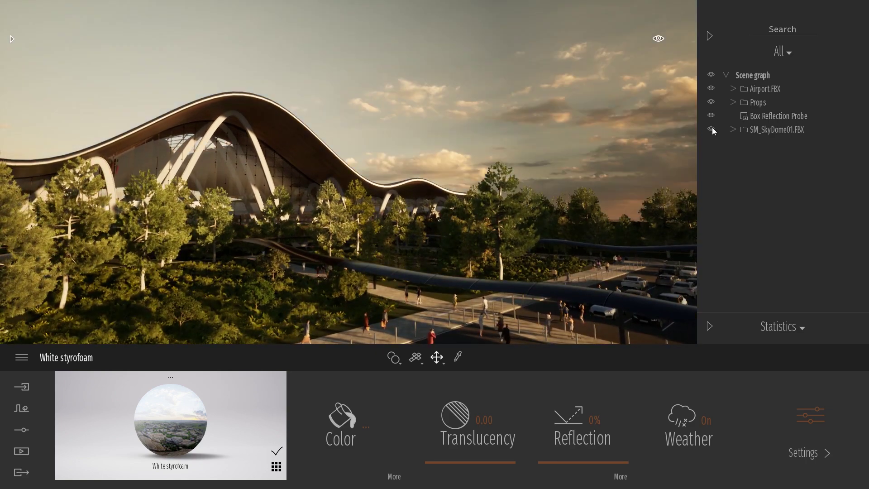
pyautogui.click(711, 116)
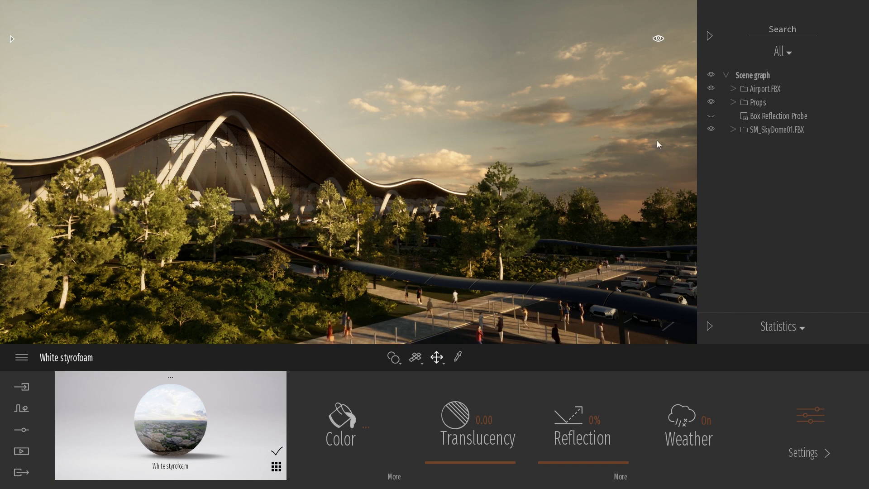
pyautogui.click(712, 117)
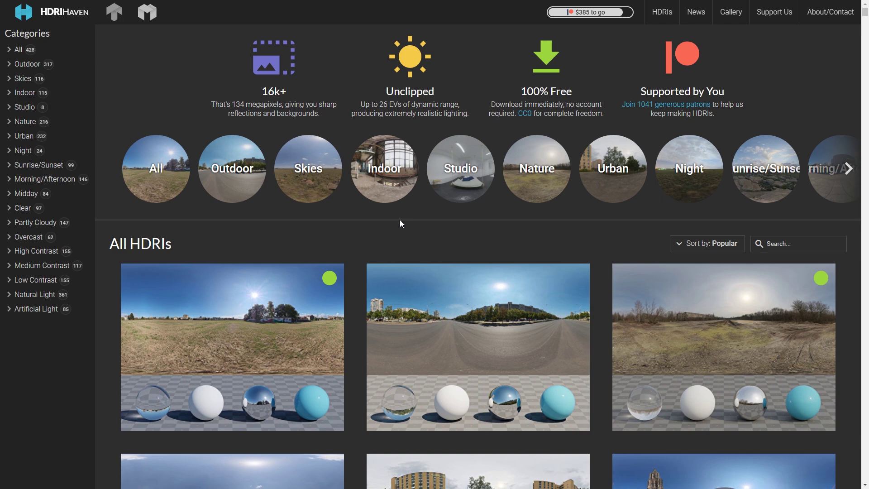
# Scroll down through the HDRI Haven All HDRIs gallery and back up to the top
pyautogui.scroll(-1, 400, 220)
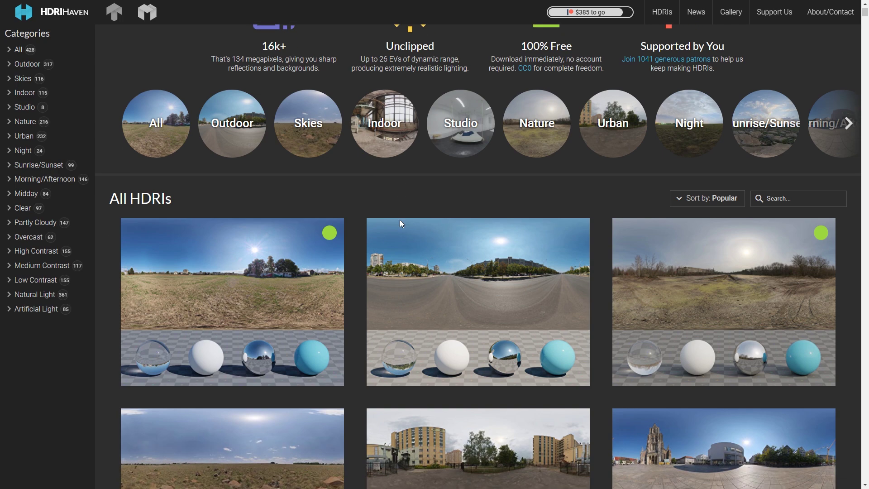
pyautogui.scroll(-3, 400, 220)
pyautogui.scroll(-4, 401, 224)
pyautogui.scroll(2, 401, 224)
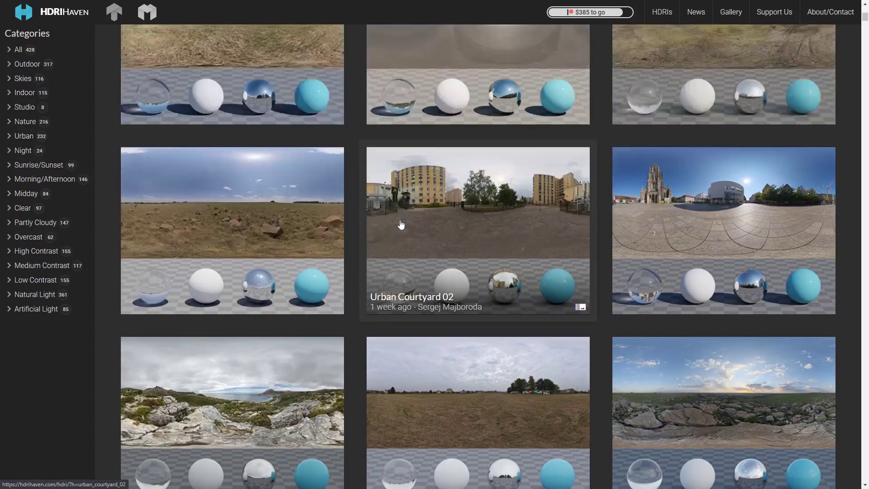
pyautogui.scroll(6, 401, 224)
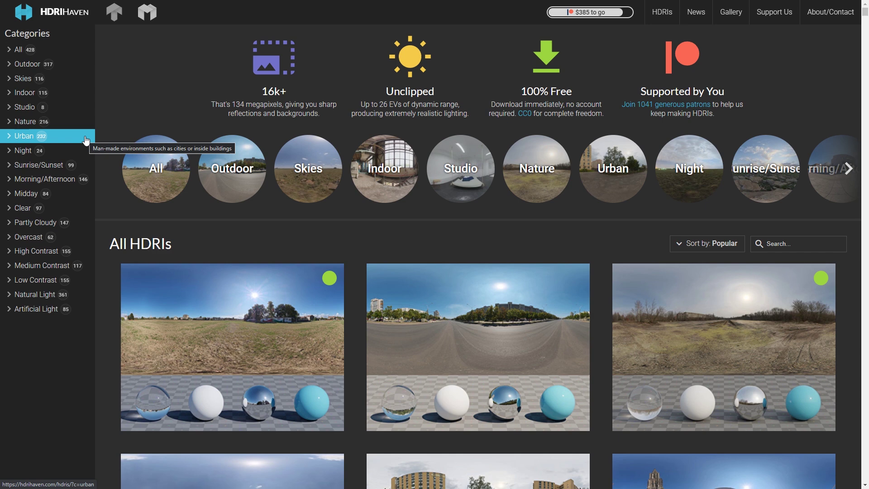
# Open Rural Landscape from the Sunrise/Sunset category and download its 8k HDR (97.7 MB)
pyautogui.click(45, 166)
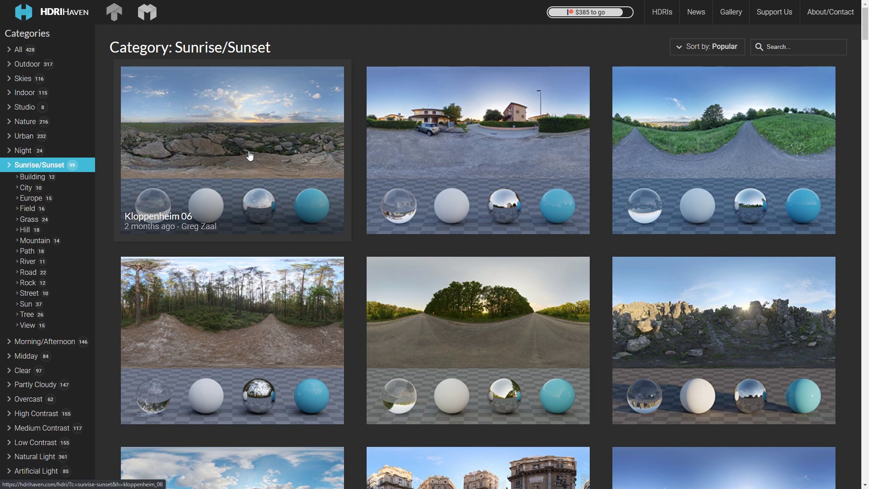
pyautogui.scroll(-6, 249, 155)
pyautogui.scroll(-3, 249, 155)
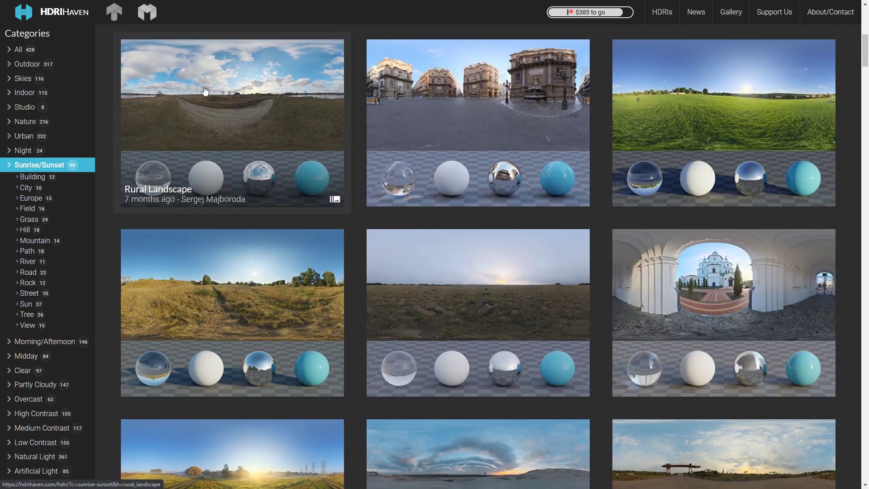
pyautogui.click(237, 112)
pyautogui.scroll(-7, 348, 326)
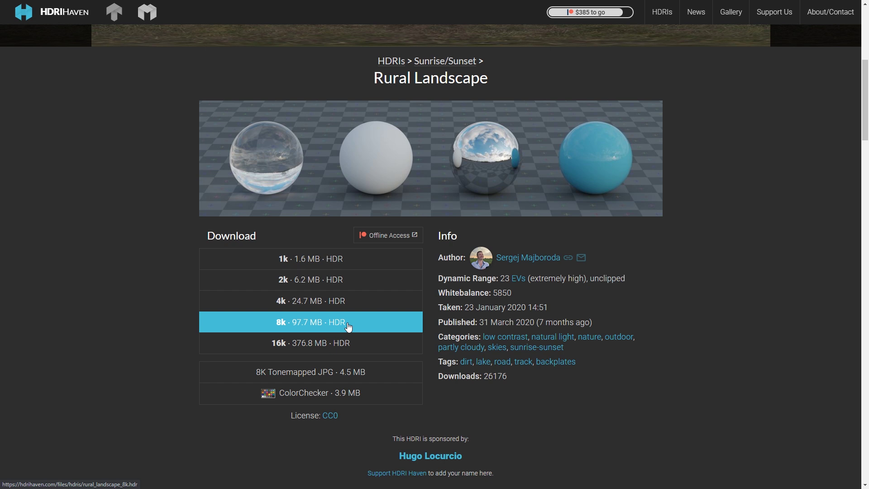
pyautogui.click(348, 327)
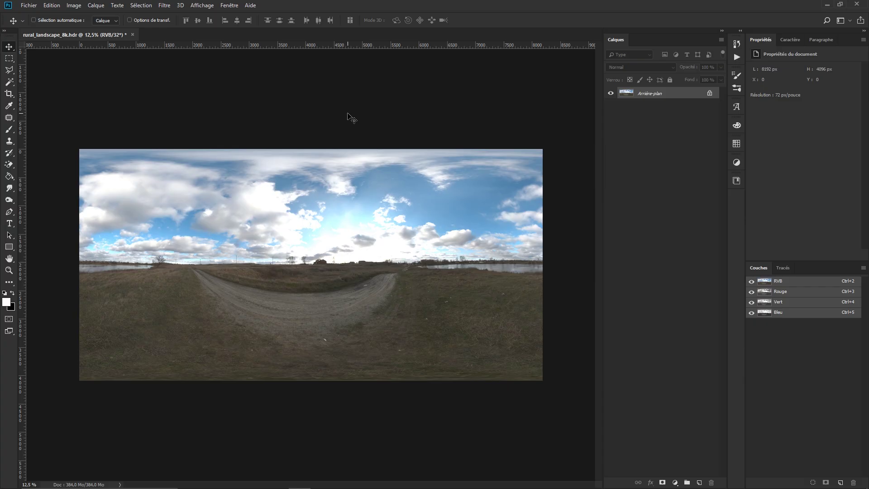
# Convert the HDR image to 8 bits per channel, accepting the default HDR toning
pyautogui.click(73, 6)
pyautogui.moveTo(80, 15)
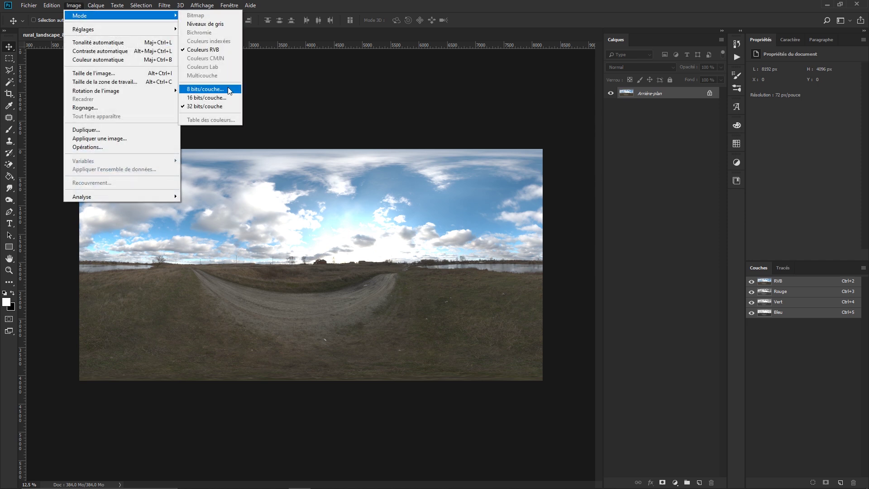
pyautogui.click(228, 90)
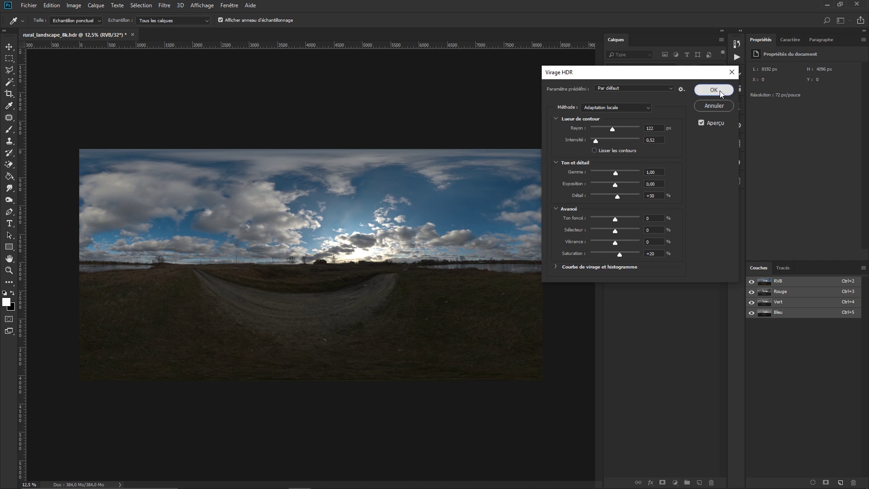
pyautogui.click(720, 91)
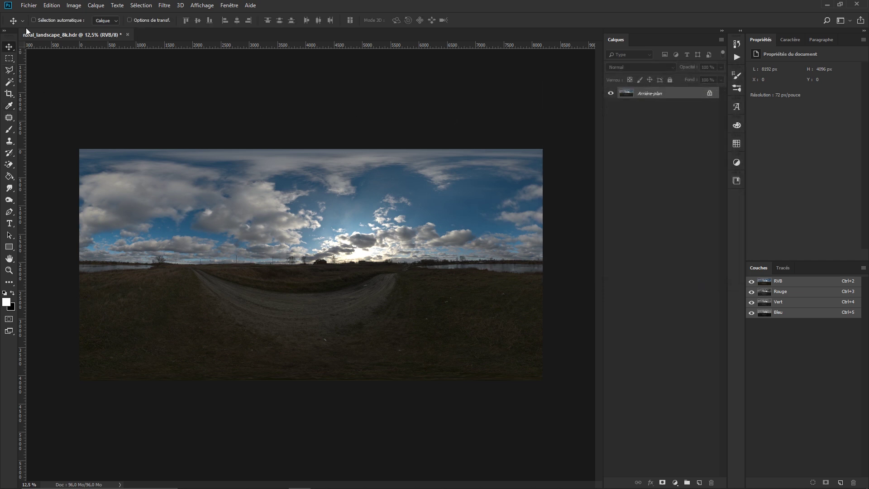
# Save the panorama as rural_landscape_8k.png with default PNG options
pyautogui.click(28, 6)
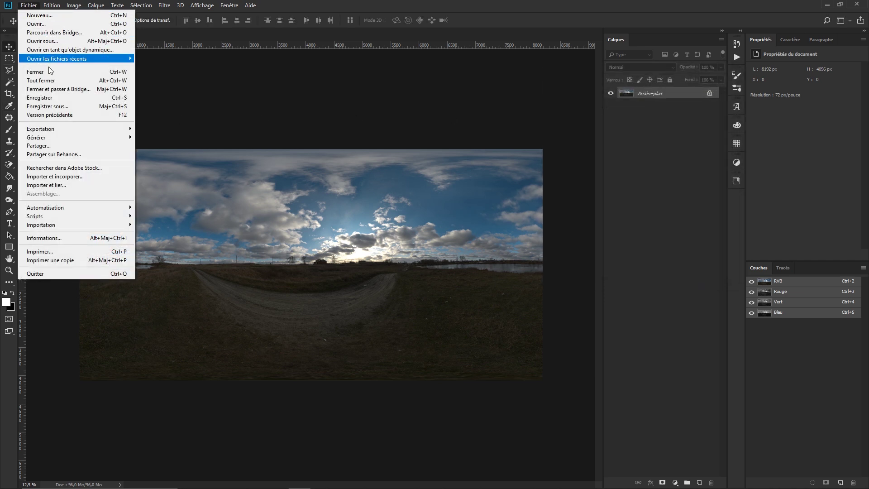
pyautogui.click(60, 110)
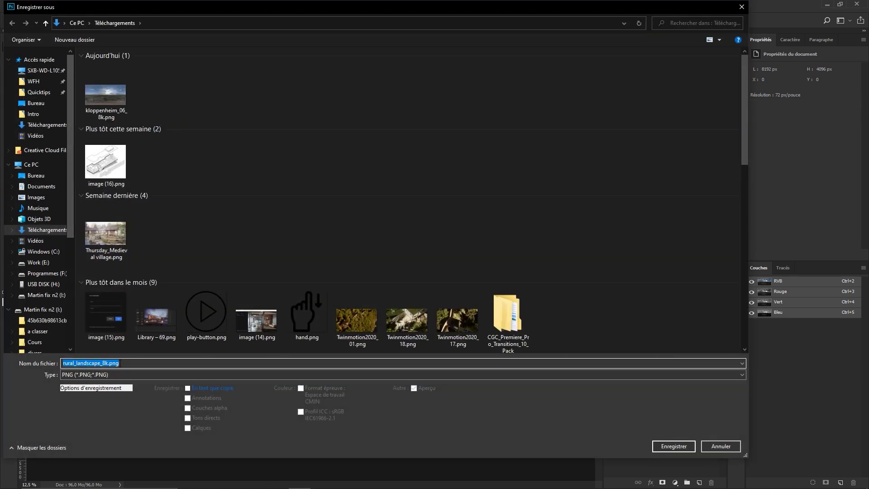
pyautogui.click(668, 447)
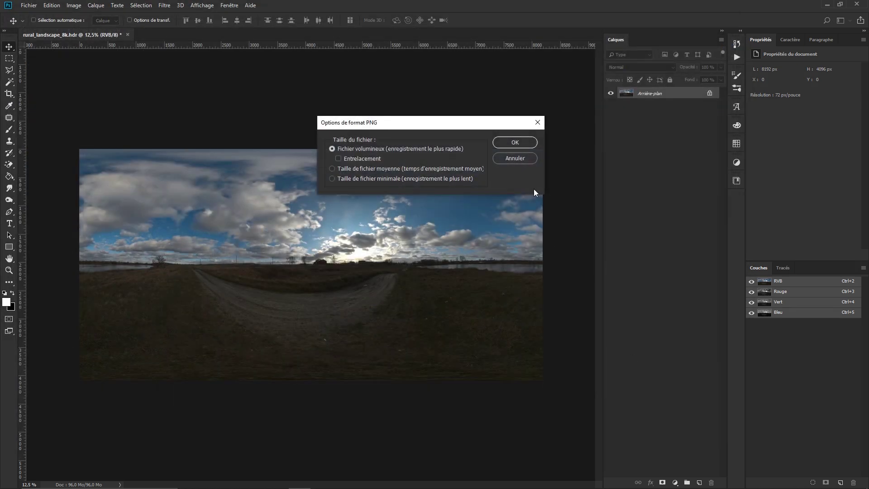
pyautogui.click(517, 141)
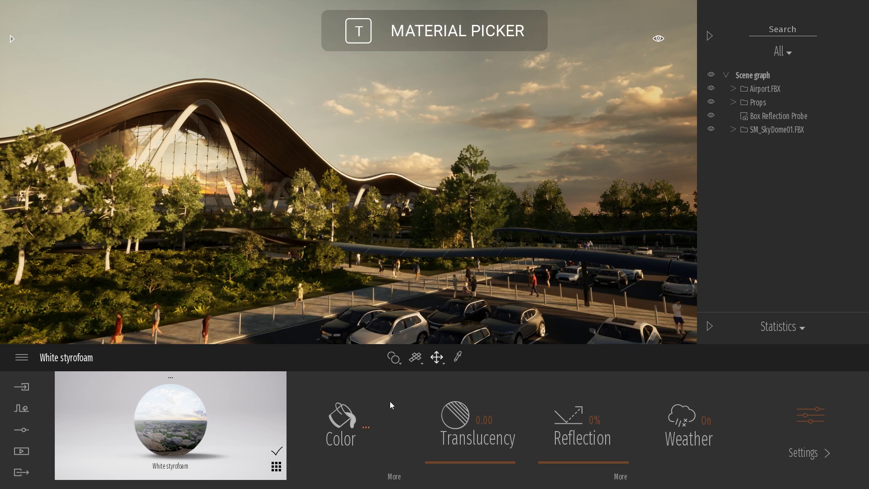
# Load rural_landscape_8k.png as the sky dome material's colour texture
pyautogui.click(394, 476)
pyautogui.rightClick(553, 395)
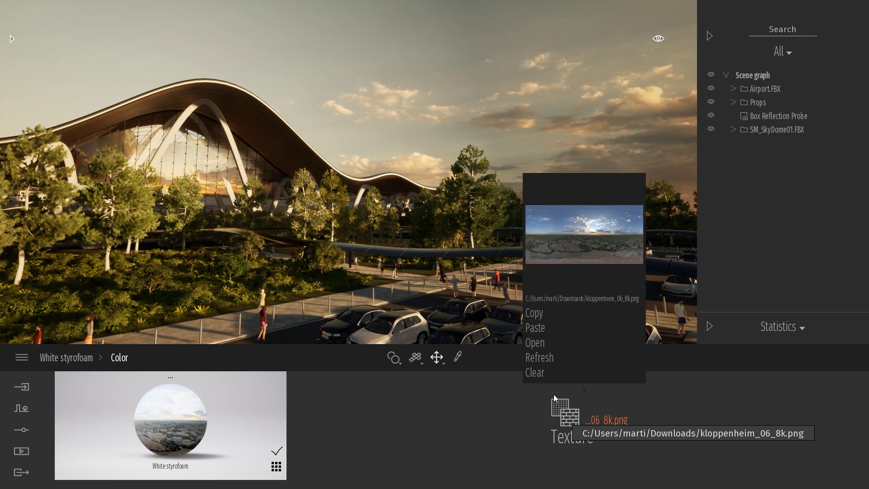
pyautogui.click(539, 346)
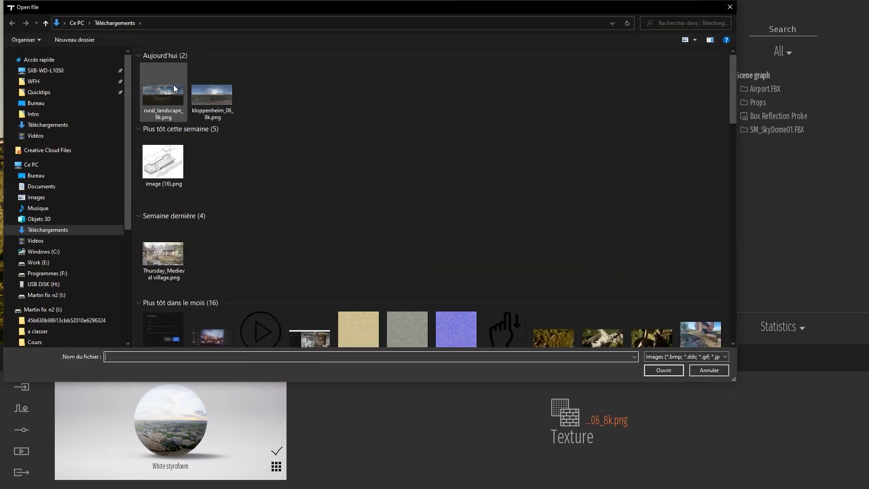
pyautogui.click(165, 89)
pyautogui.doubleClick(165, 89)
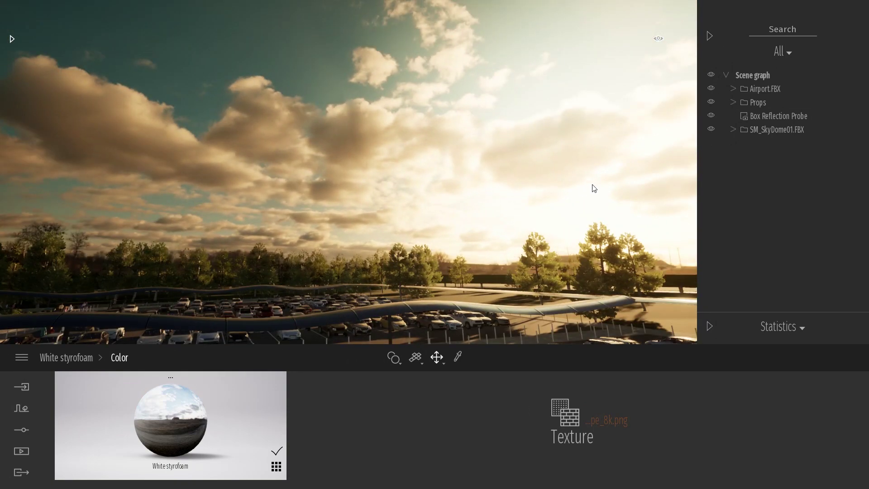
# Set the time of day to 18:26 and update the Box Reflection Probe for the new sky
pyautogui.click(659, 39)
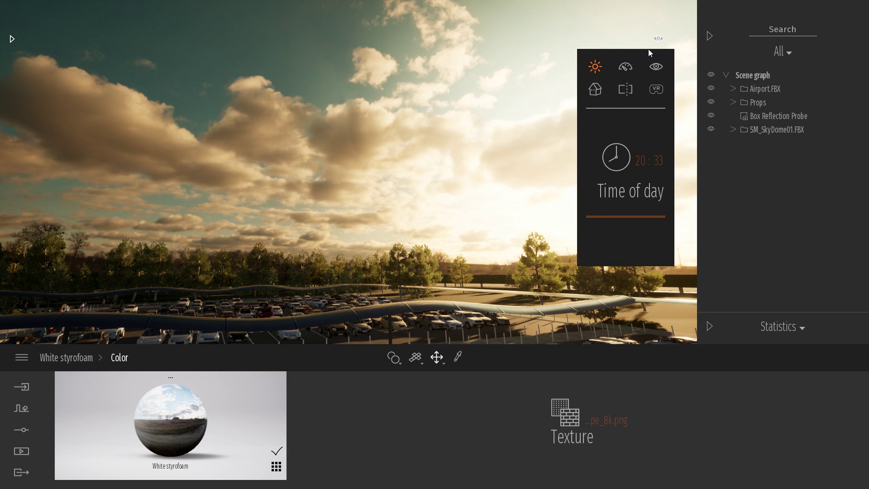
pyautogui.moveTo(609, 220); pyautogui.dragTo(622, 207)
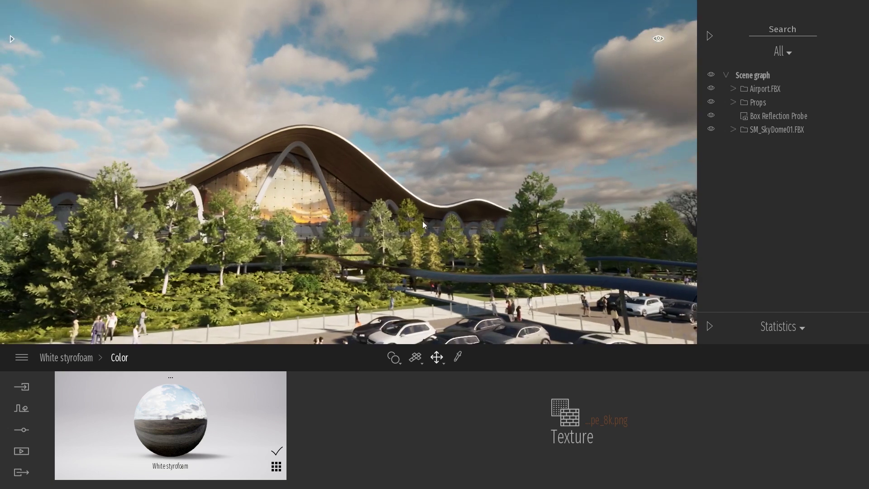
pyautogui.click(757, 116)
pyautogui.click(354, 412)
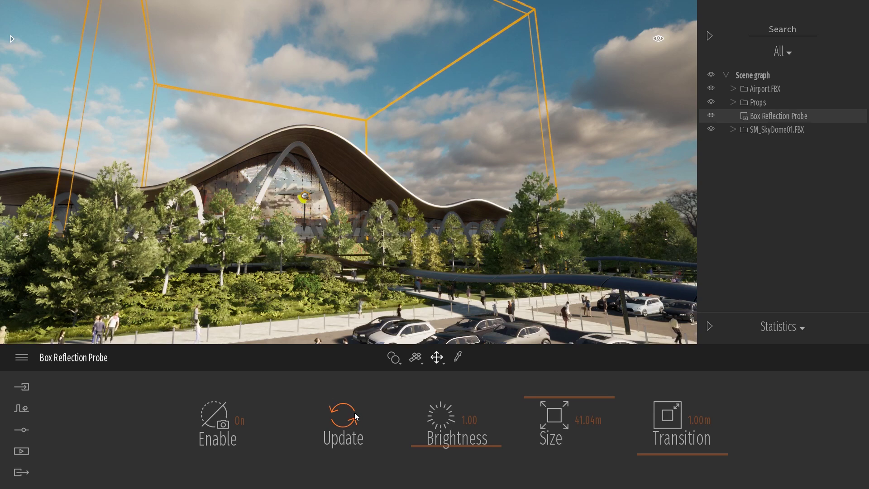
pyautogui.press('Escape')
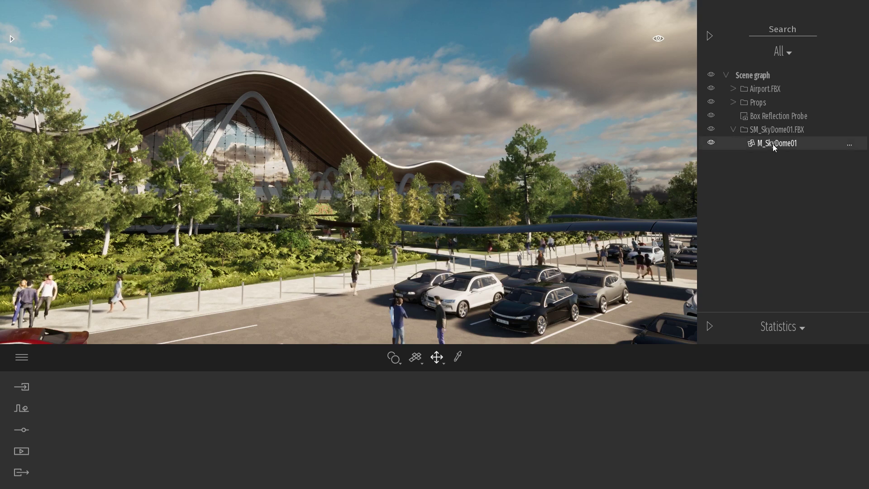
# Add the M_SkyDome01 material to the user library from the scene graph
pyautogui.rightClick(772, 144)
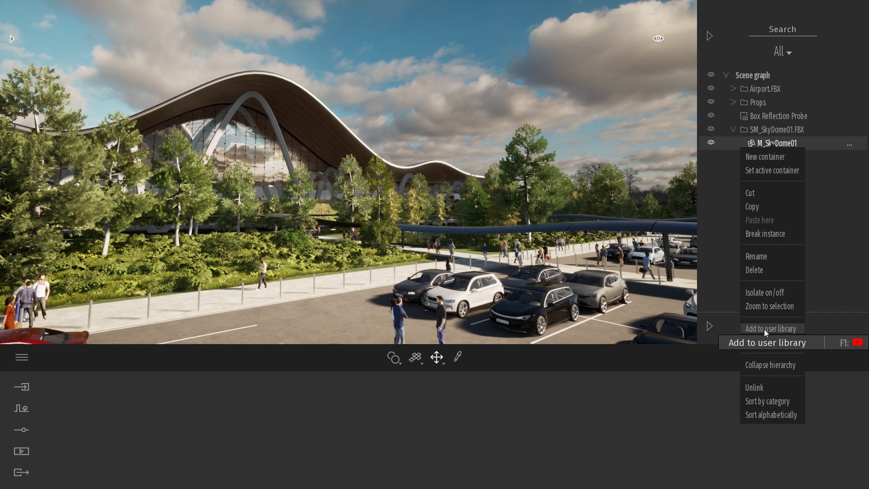
pyautogui.click(764, 329)
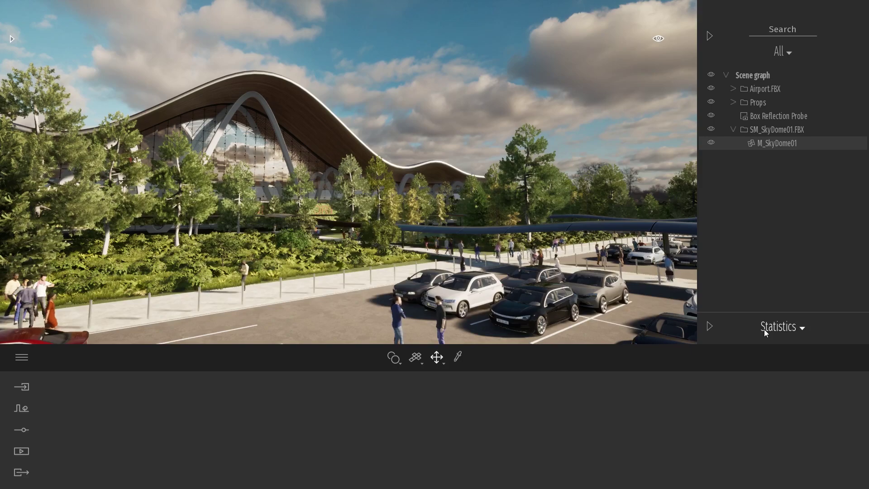